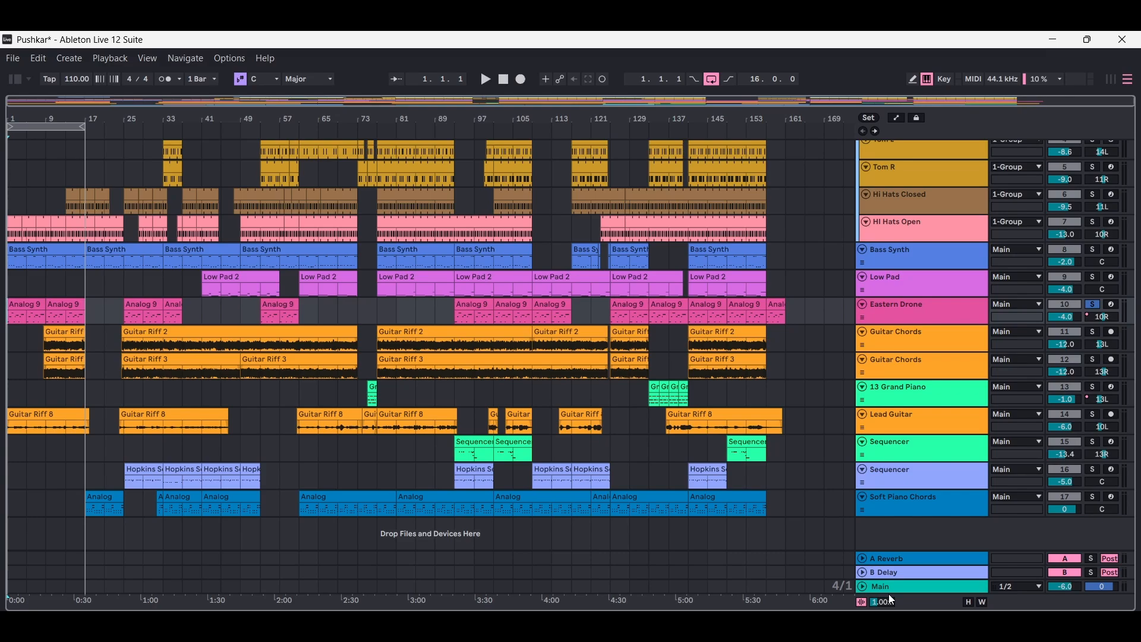
- Play the arrangement from the start with Eastern Drone unsoloed, solo the track during playback, and stop
click(1094, 305)
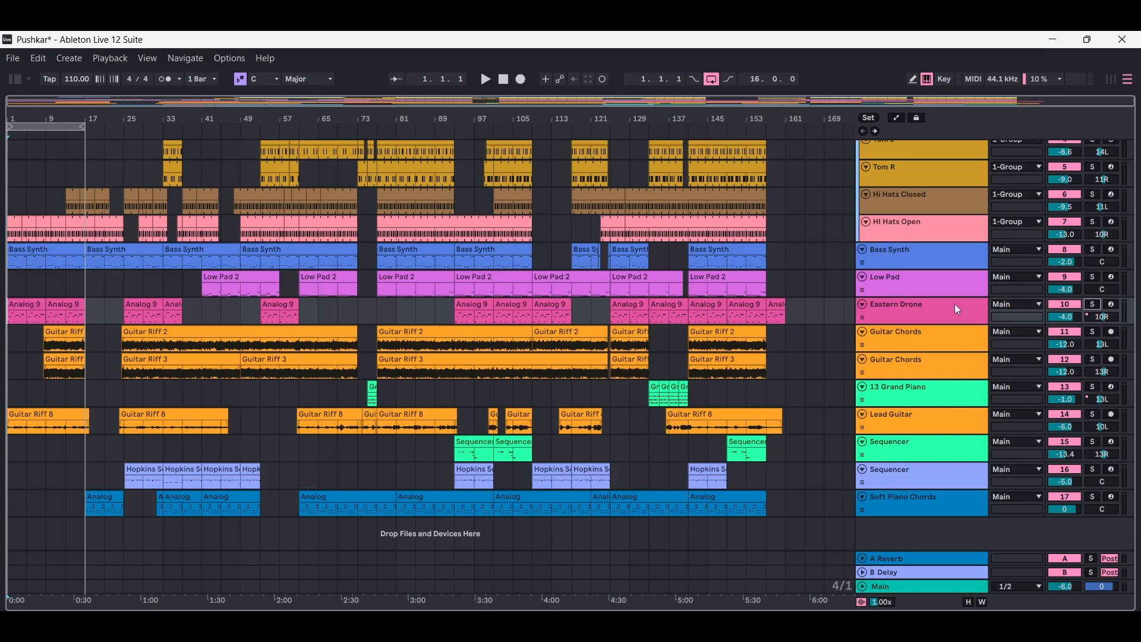
click(950, 310)
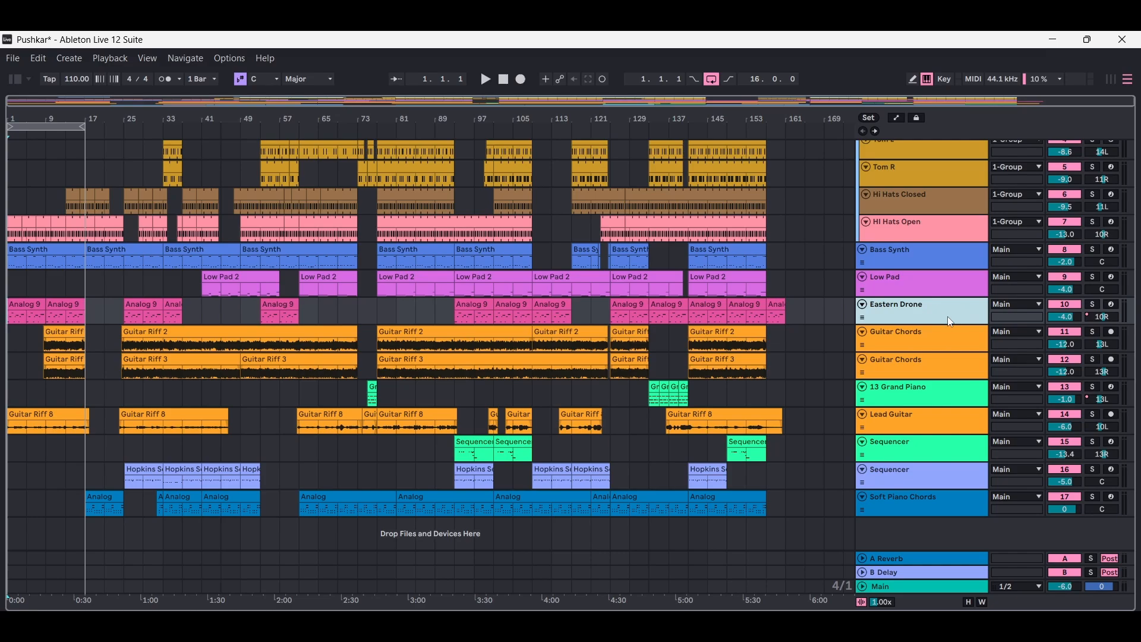
click(486, 79)
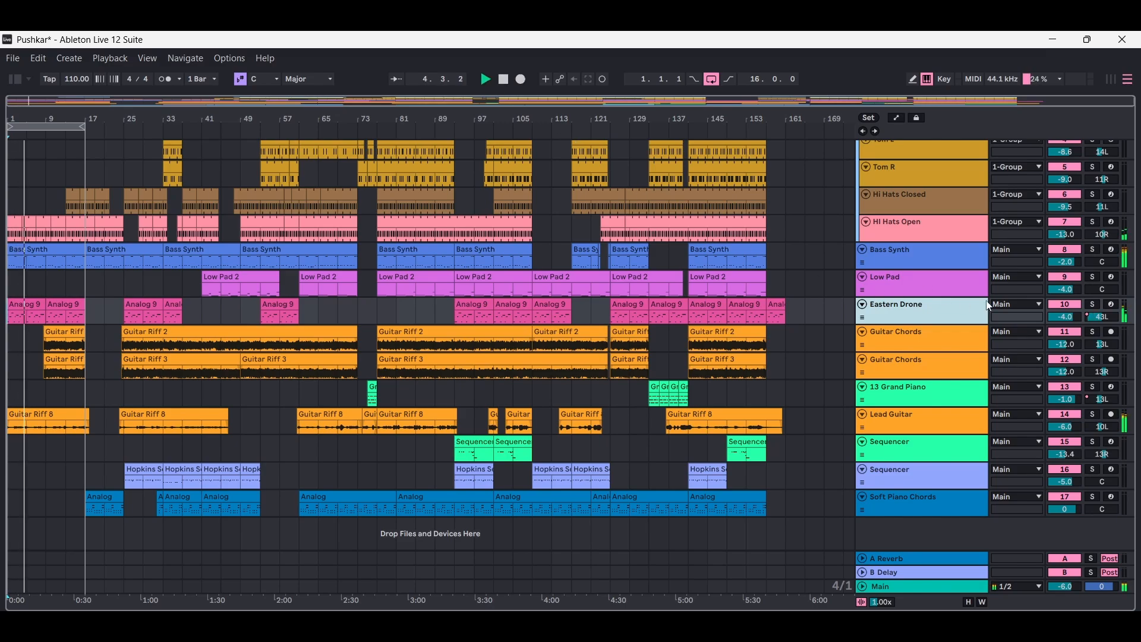
click(1094, 304)
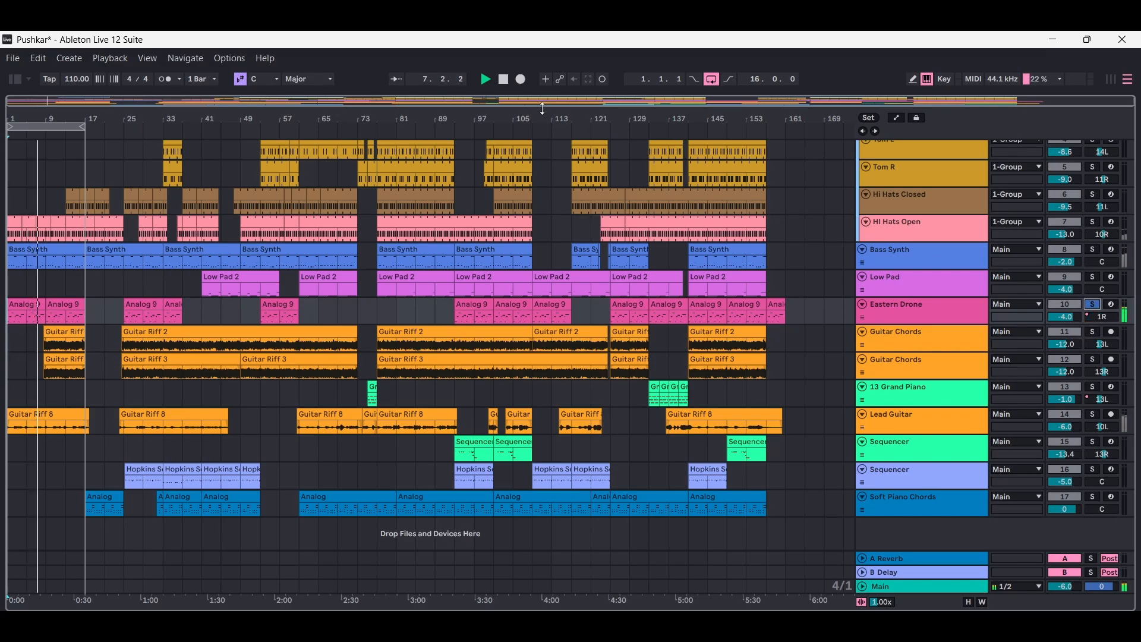
click(504, 80)
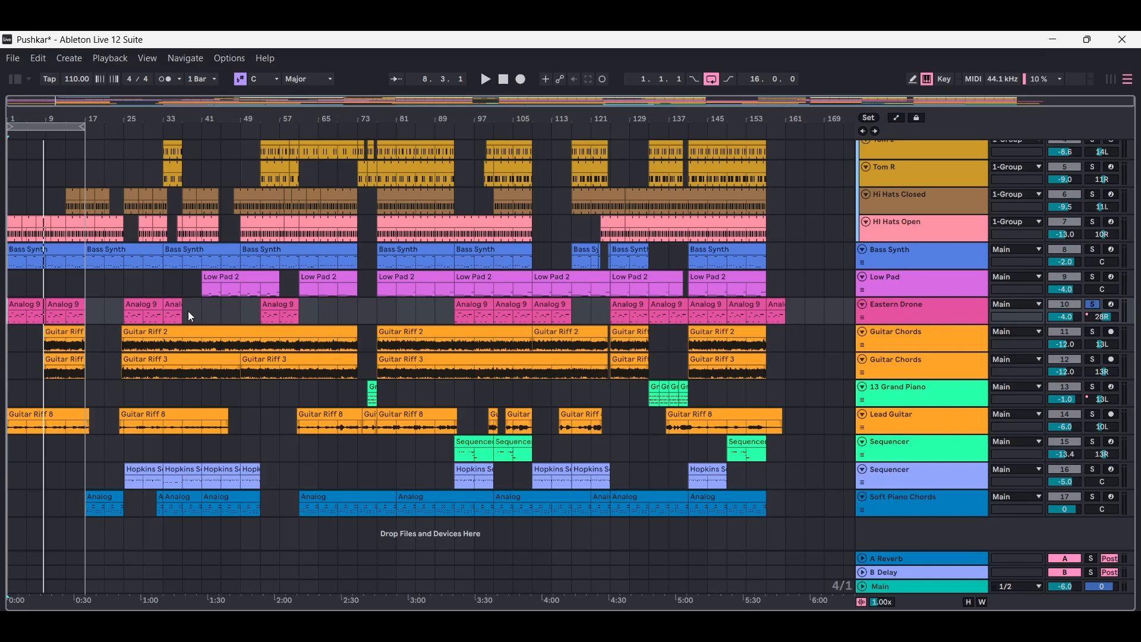
- Examine the MIDI notes of the first Analog 9 clip on the Eastern Drone track, and close the clip view
double_click(27, 304)
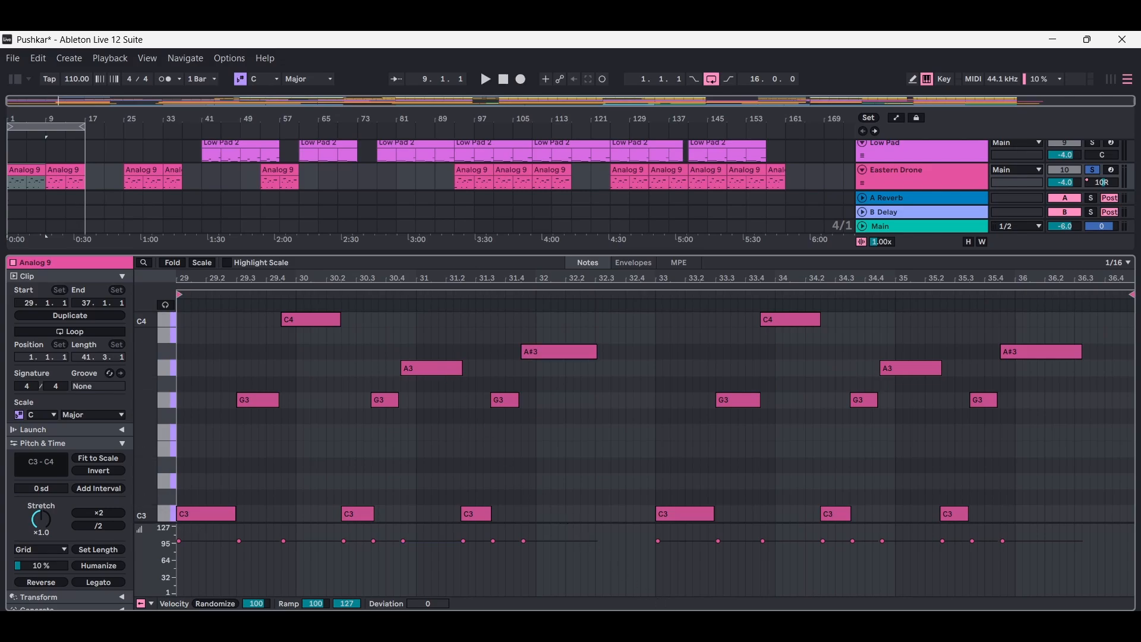
key(ctrl+alt+l)
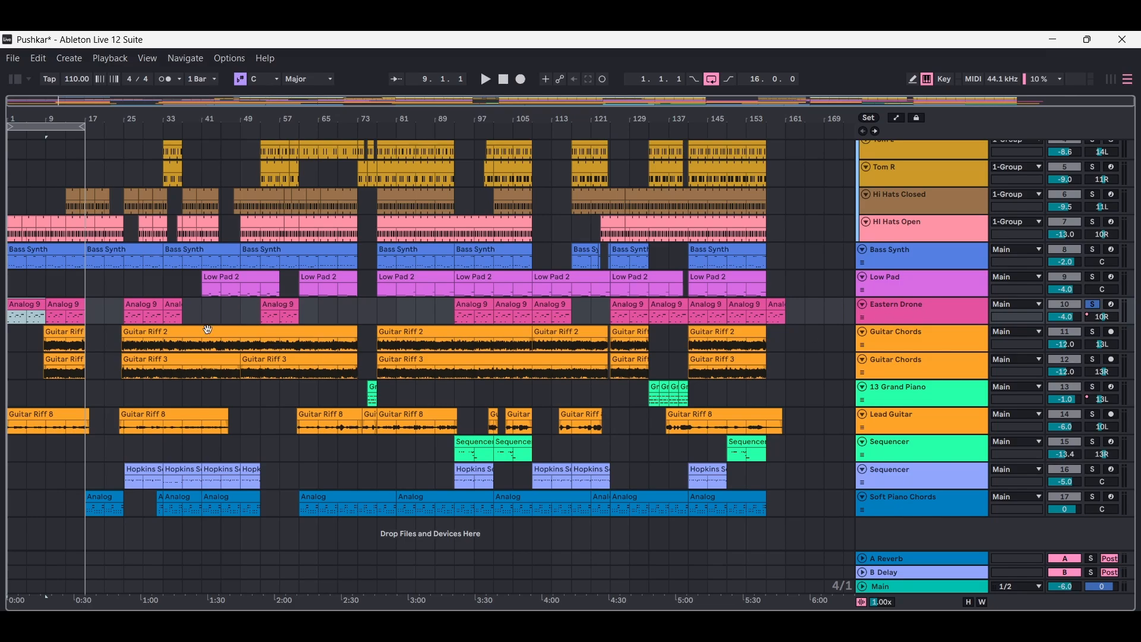
double_click(33, 303)
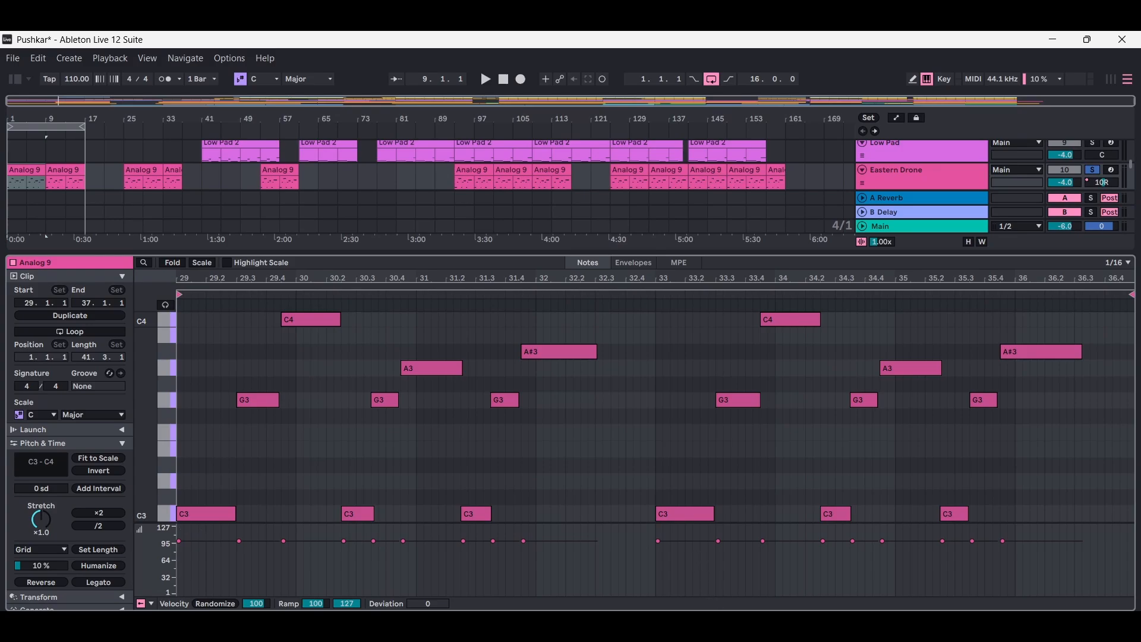
key(ctrl+alt+l)
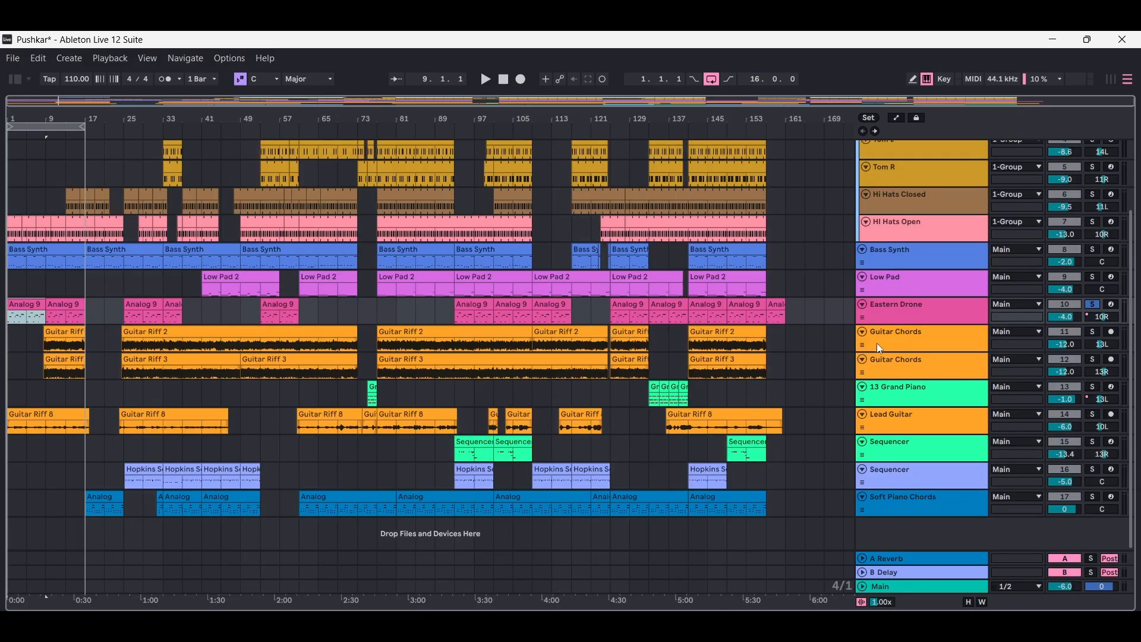
- Unsolo Eastern Drone and show its device chain from the Analog synth onward
click(1094, 305)
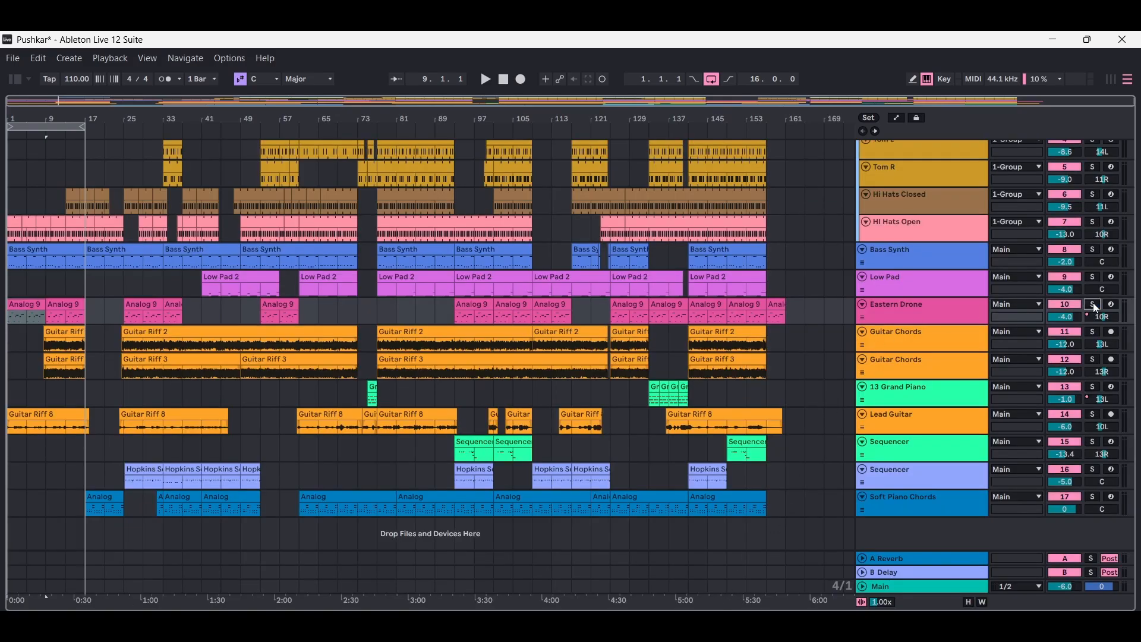
double_click(938, 313)
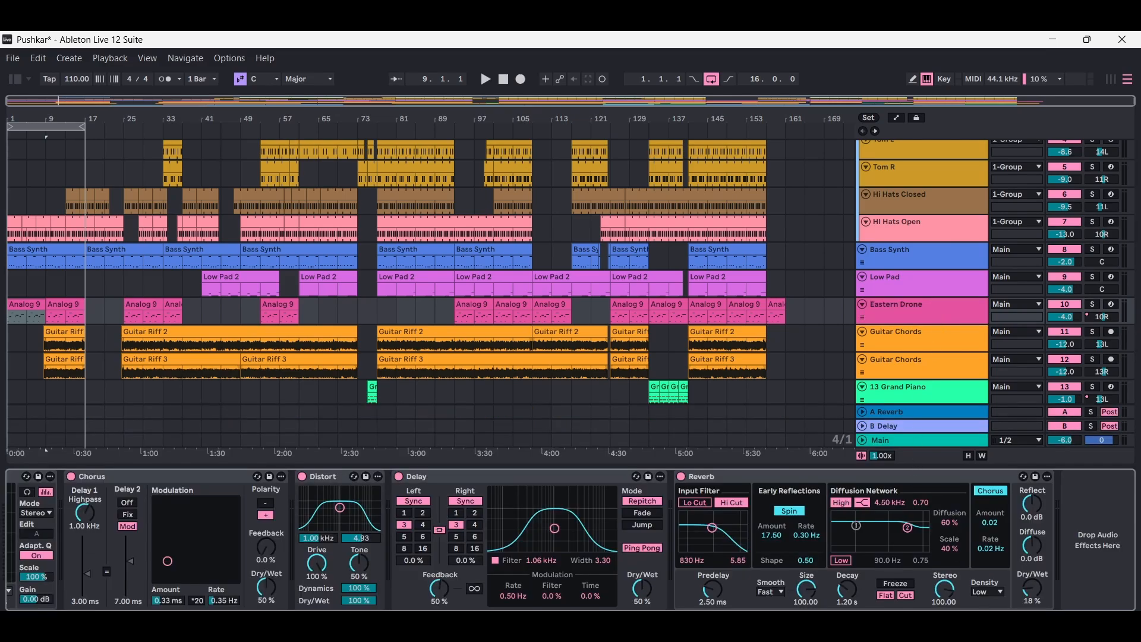
scroll(571, 540, left, 10)
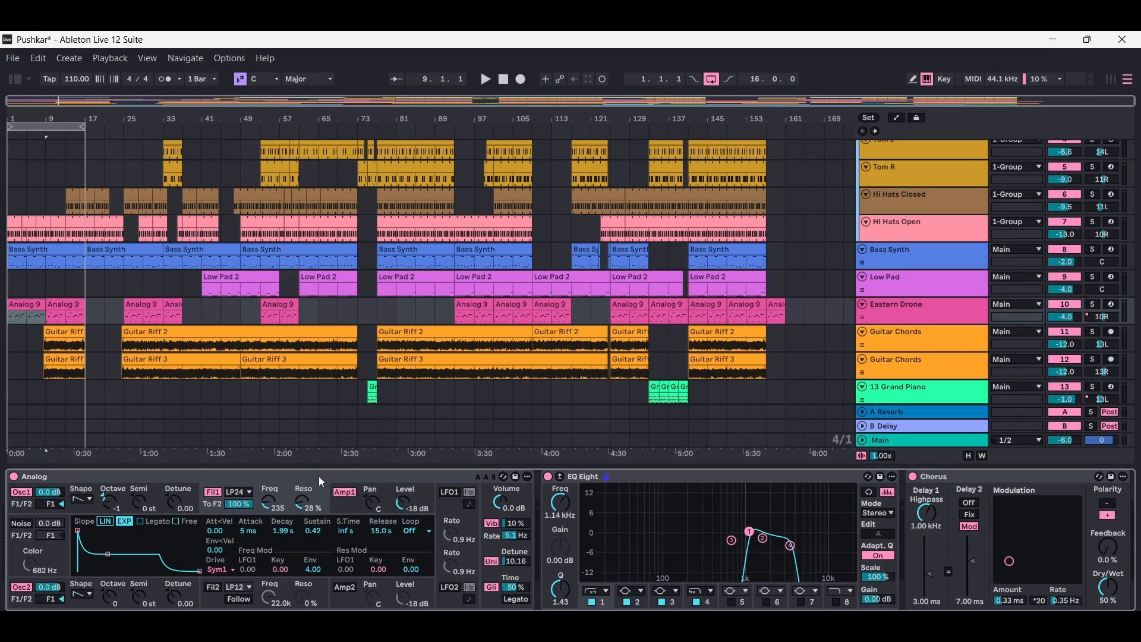
- Show the browser's instruments, look through the Analog presets, and collapse the list with Analog selected
click(17, 80)
click(48, 261)
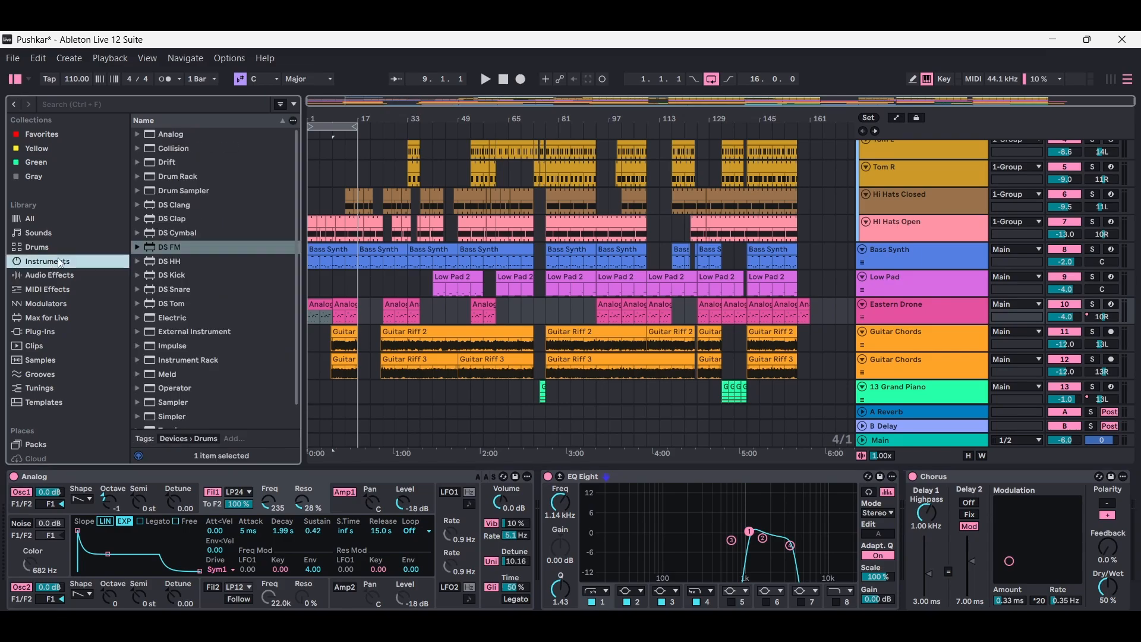
click(138, 135)
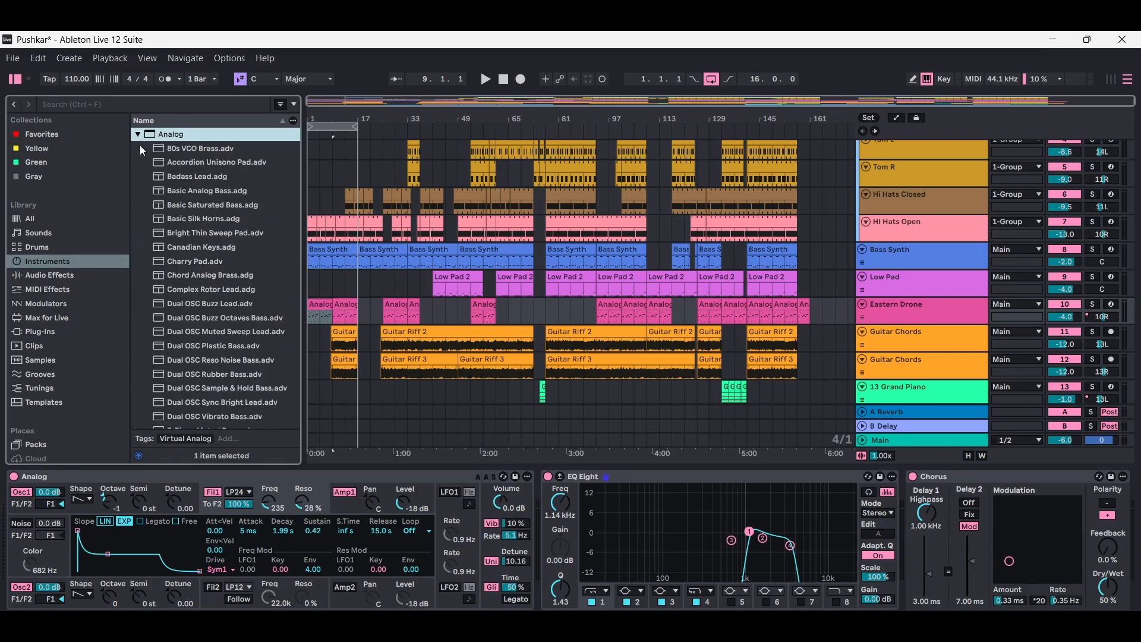
click(135, 135)
mouse_move(172, 136)
mouse_down()
mouse_move(231, 424)
mouse_move(267, 327)
mouse_move(173, 133)
mouse_up()
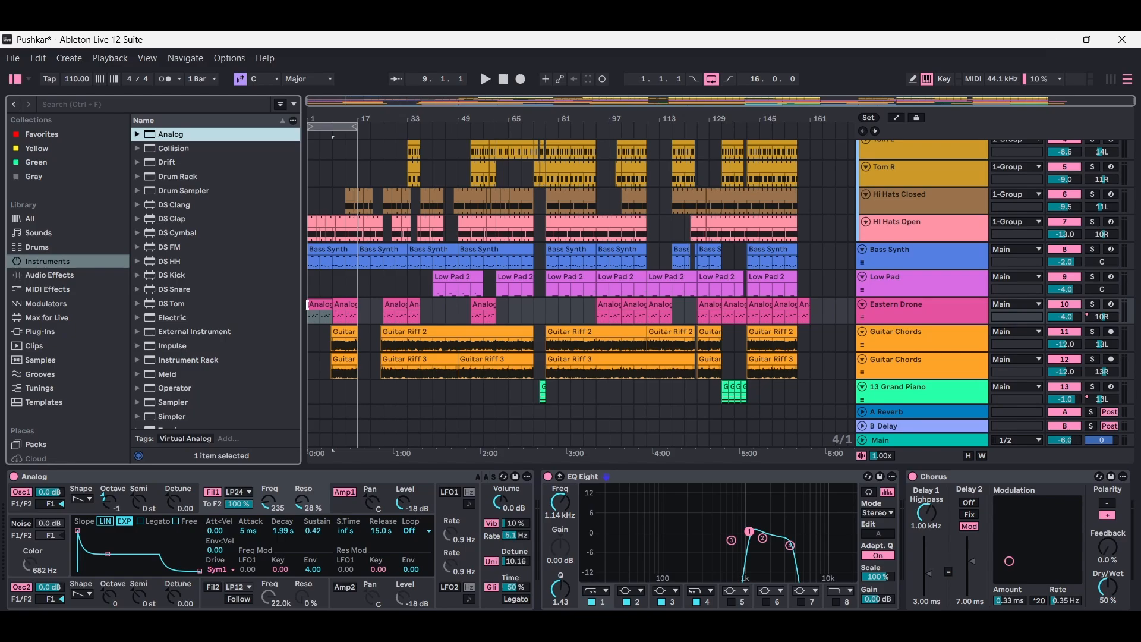
- Play the first Eastern Drone clip in the full mix, solo the track during playback, and stop
click(318, 306)
key(space)
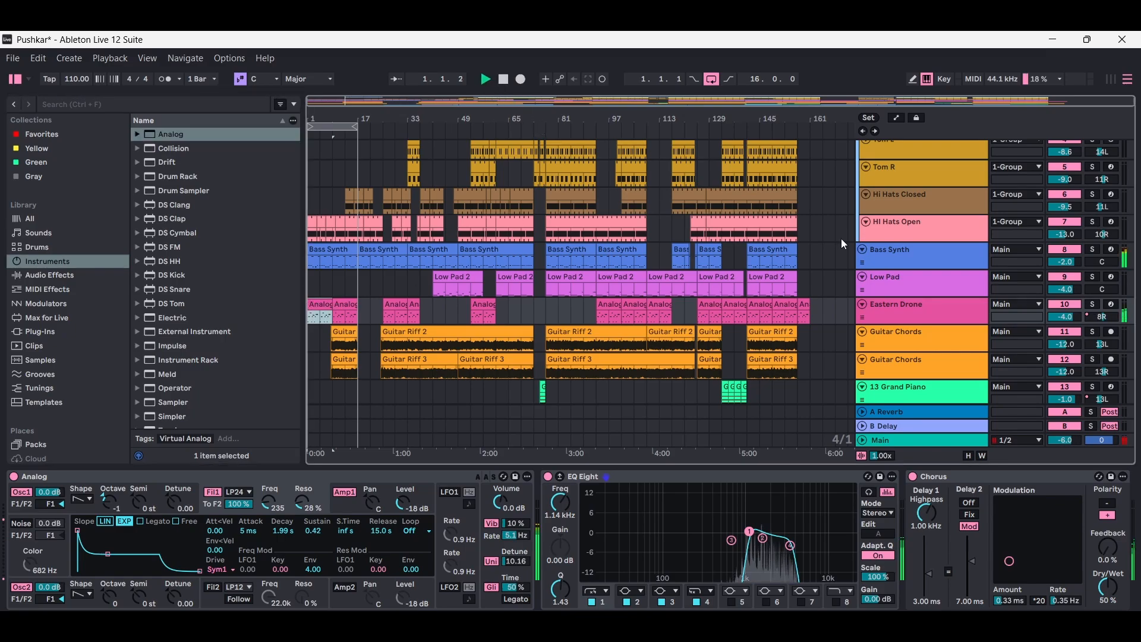
click(1093, 305)
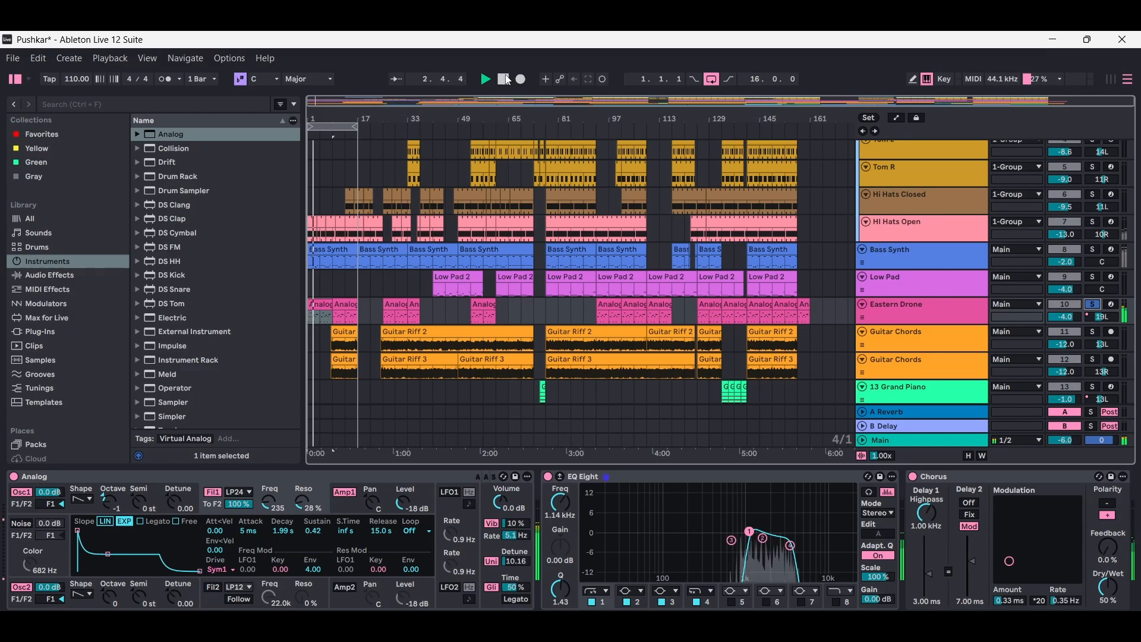
click(505, 81)
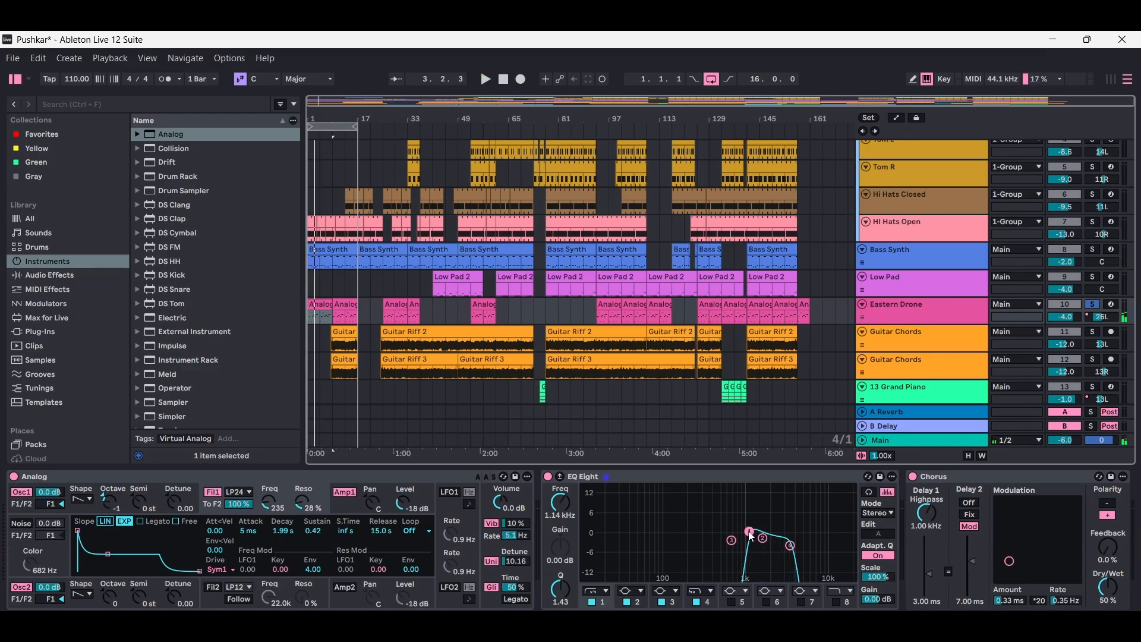
- Lower the first EQ Eight band on Eastern Drone to about 261 Hz and audition the soloed track
drag(750, 537, 699, 539)
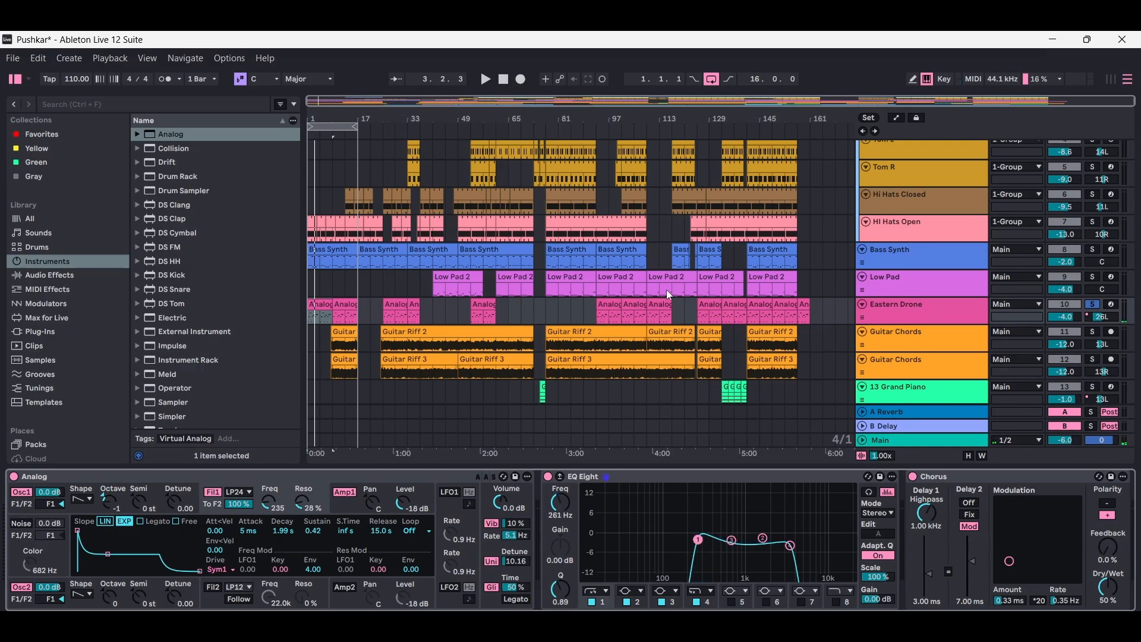
key(space)
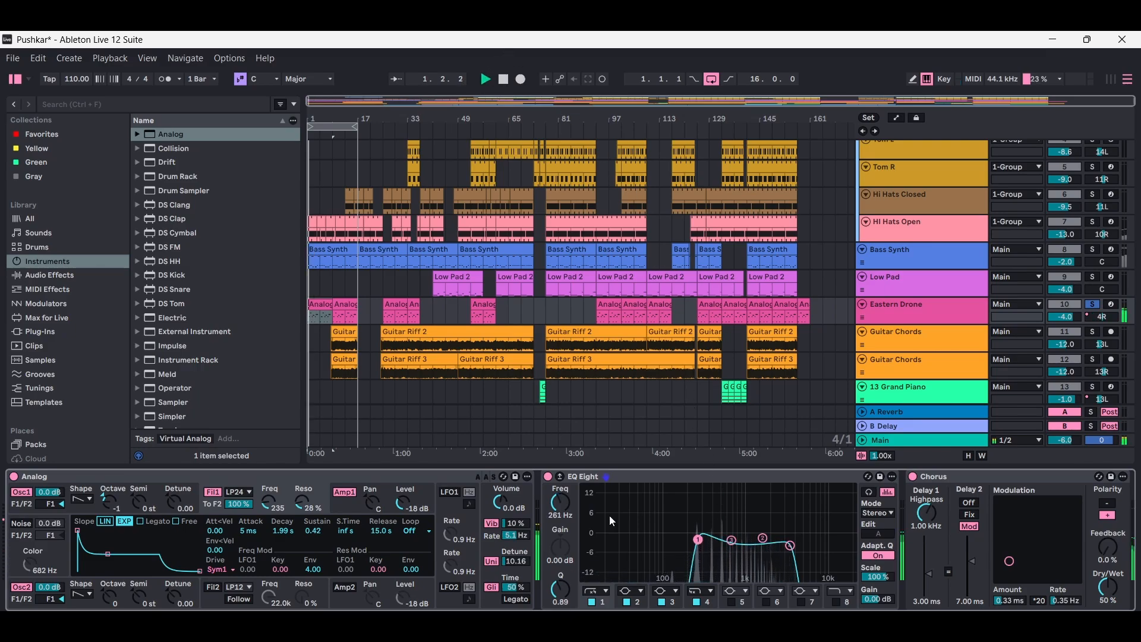
click(504, 79)
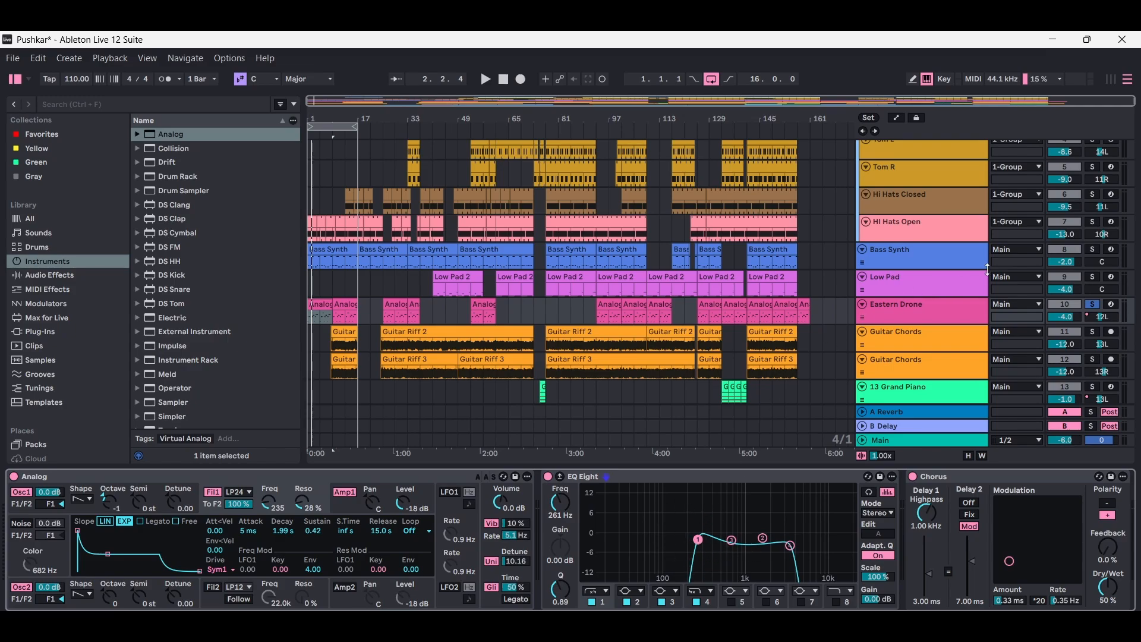
- Reopen Eastern Drone's devices and toggle its solo during playback to compare it with the full mix
click(926, 286)
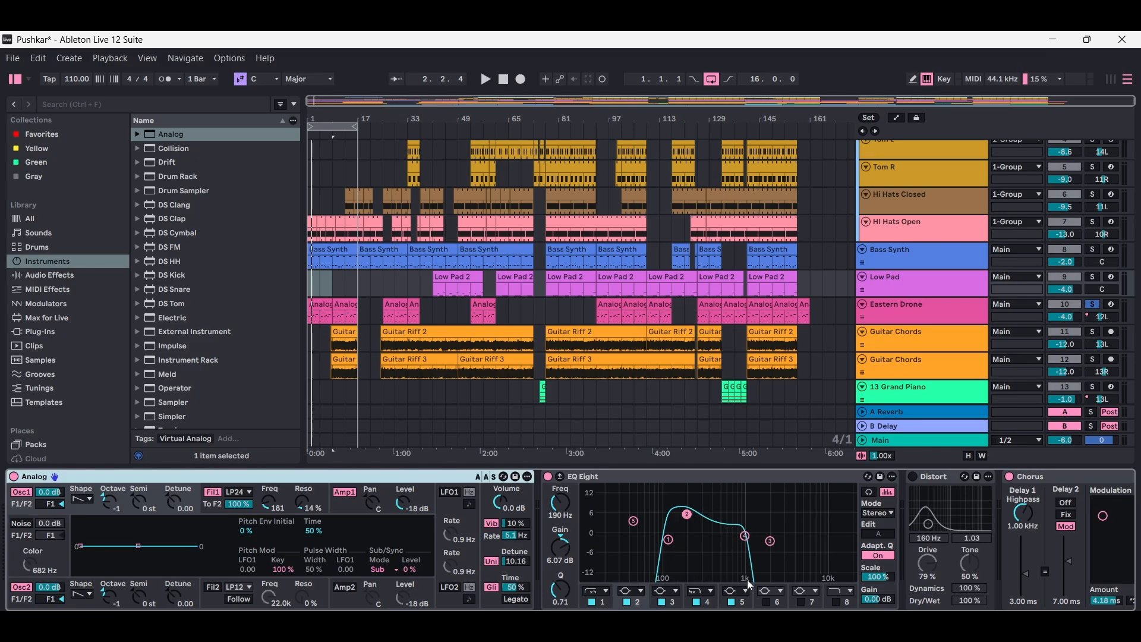
key(ctrl+alt+l)
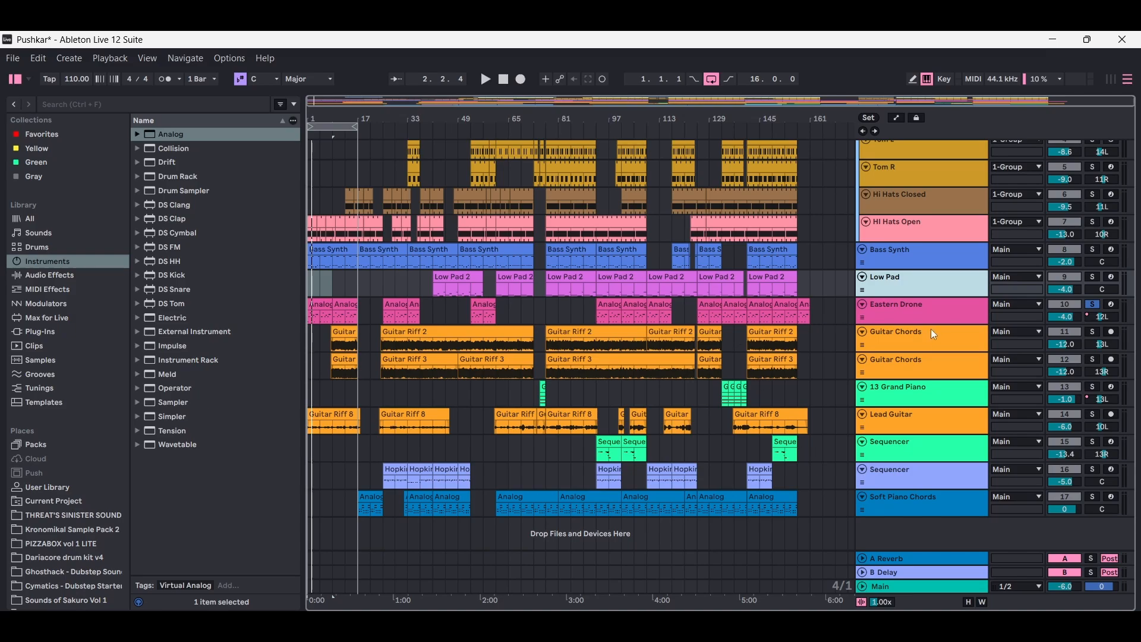
double_click(915, 312)
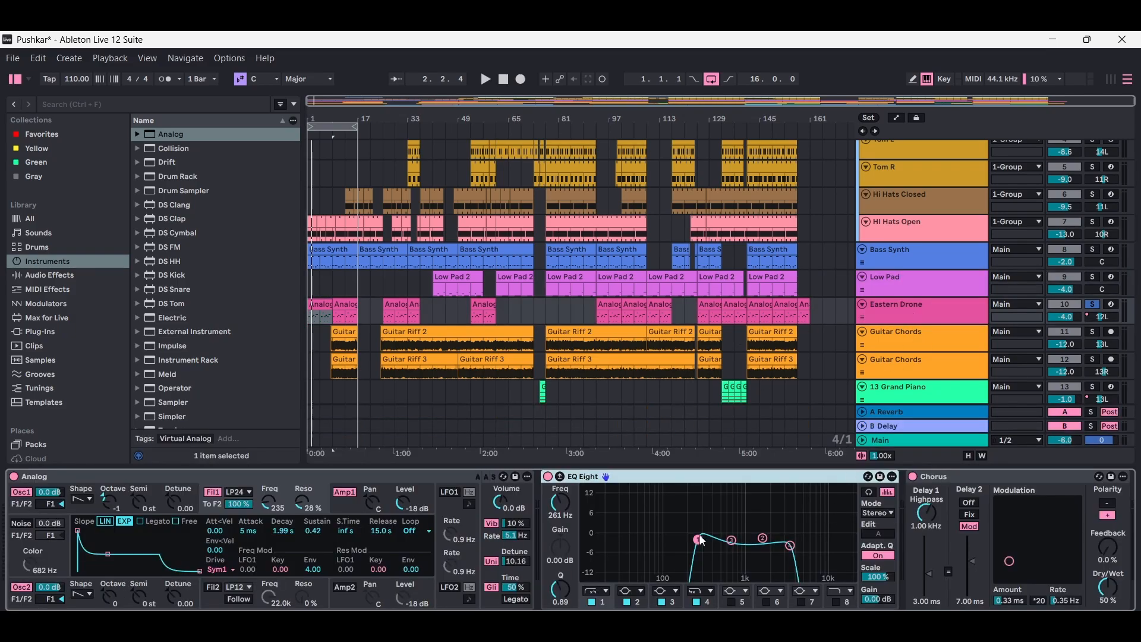
click(485, 79)
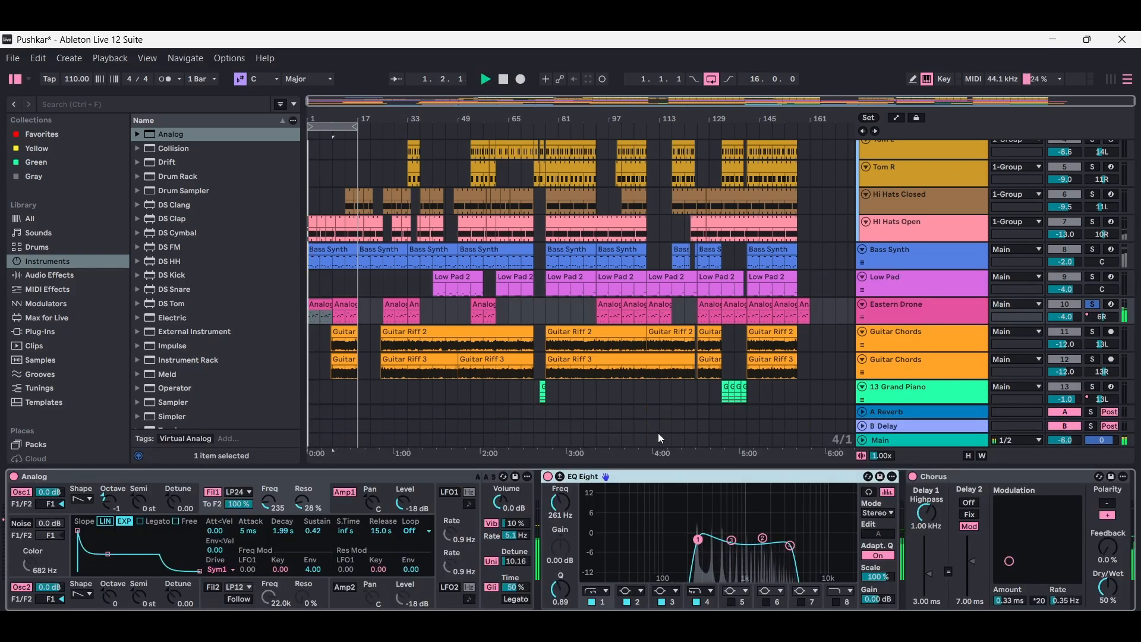
click(1092, 304)
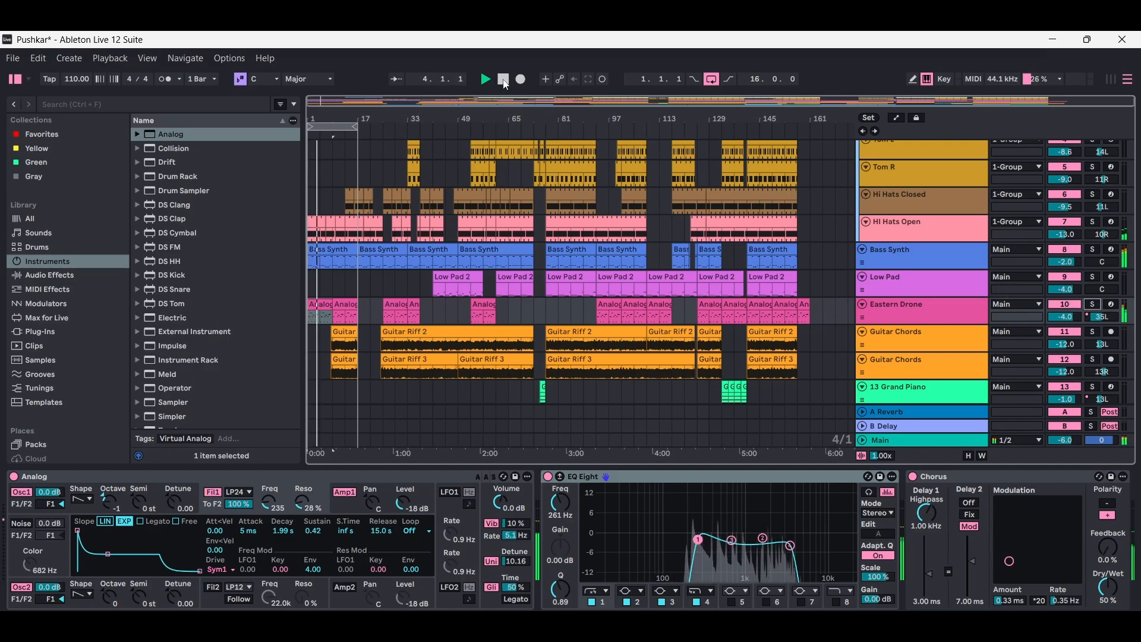
click(1093, 305)
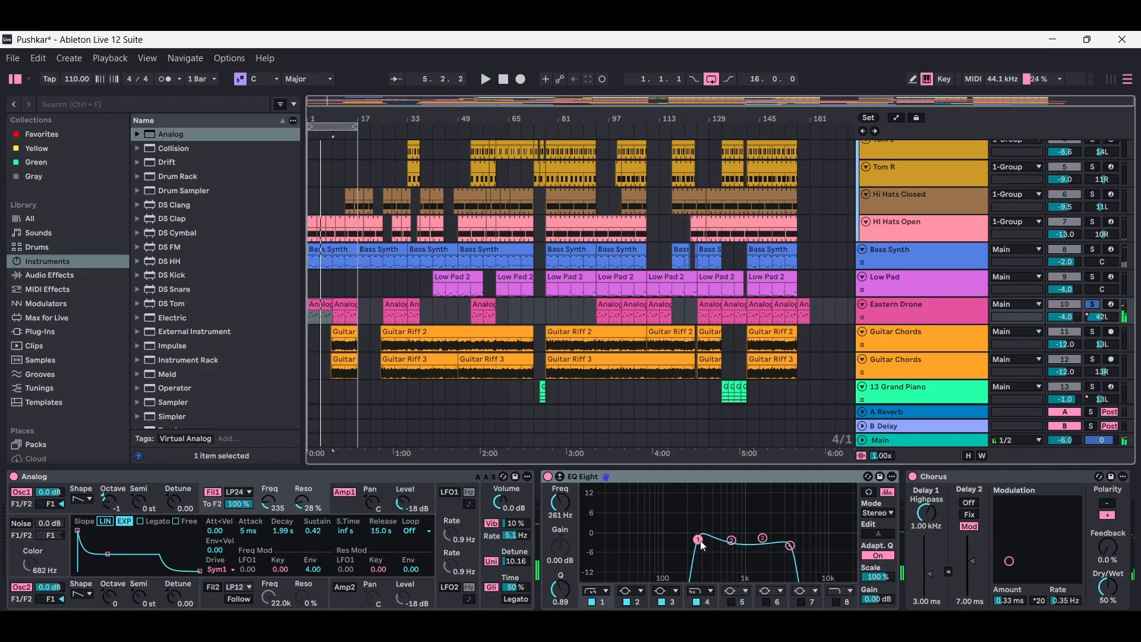
- Raise the first EQ Eight band to about 1.26 kHz and audition Eastern Drone soloed and in the mix
drag(704, 546, 758, 536)
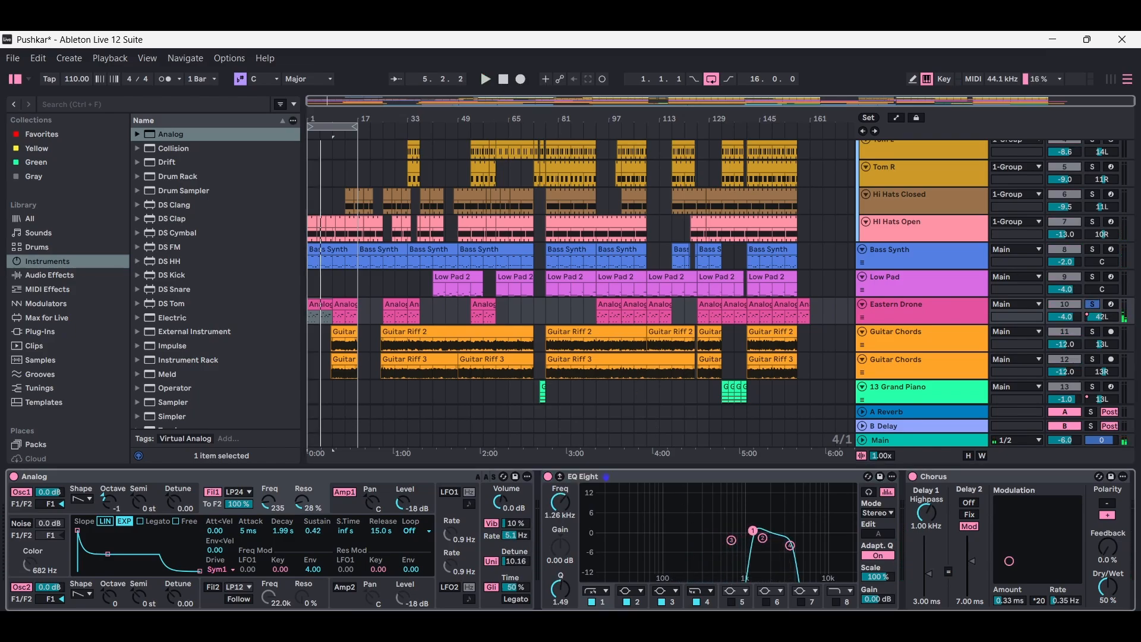
click(486, 79)
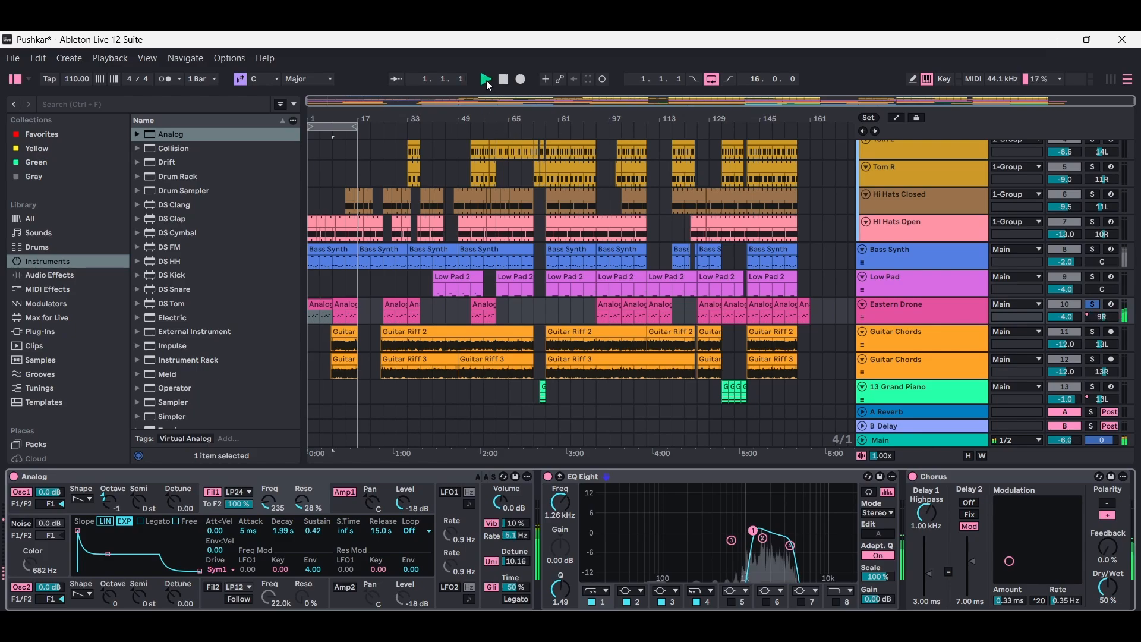
click(1093, 305)
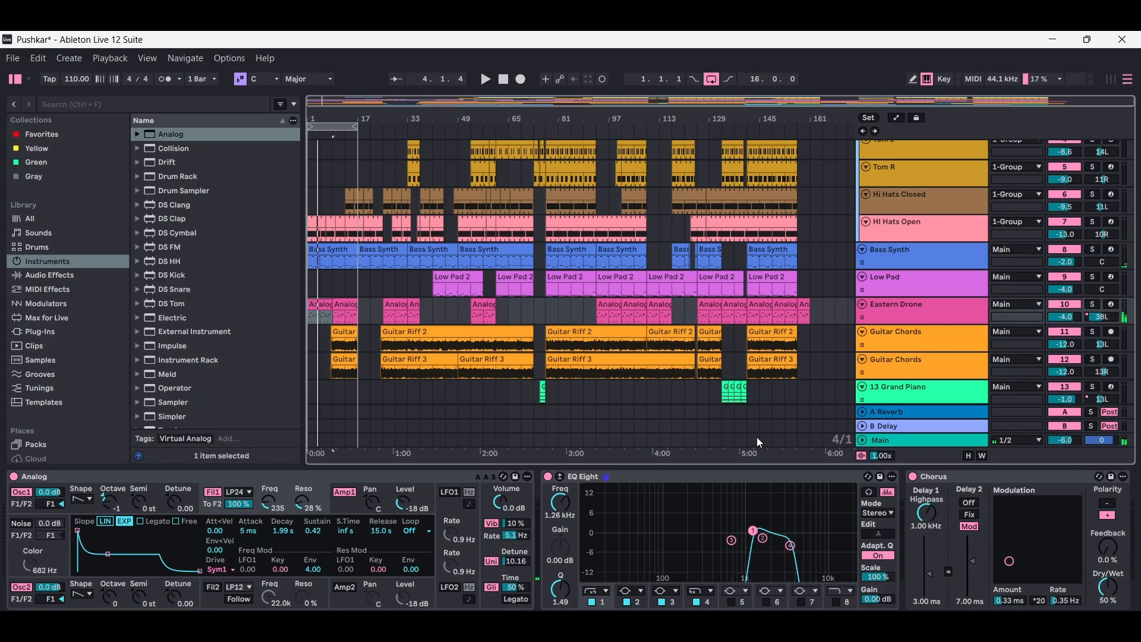
- Lower the first EQ Eight band to about 250 Hz, solo Eastern Drone, and audition it briefly
drag(753, 531, 697, 539)
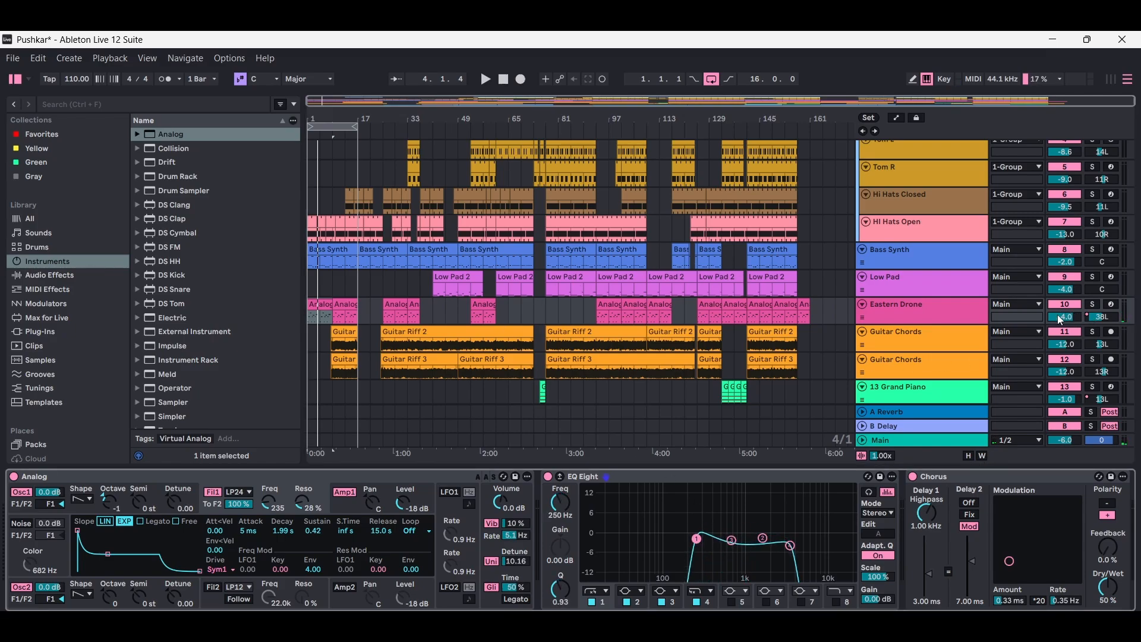
click(1093, 304)
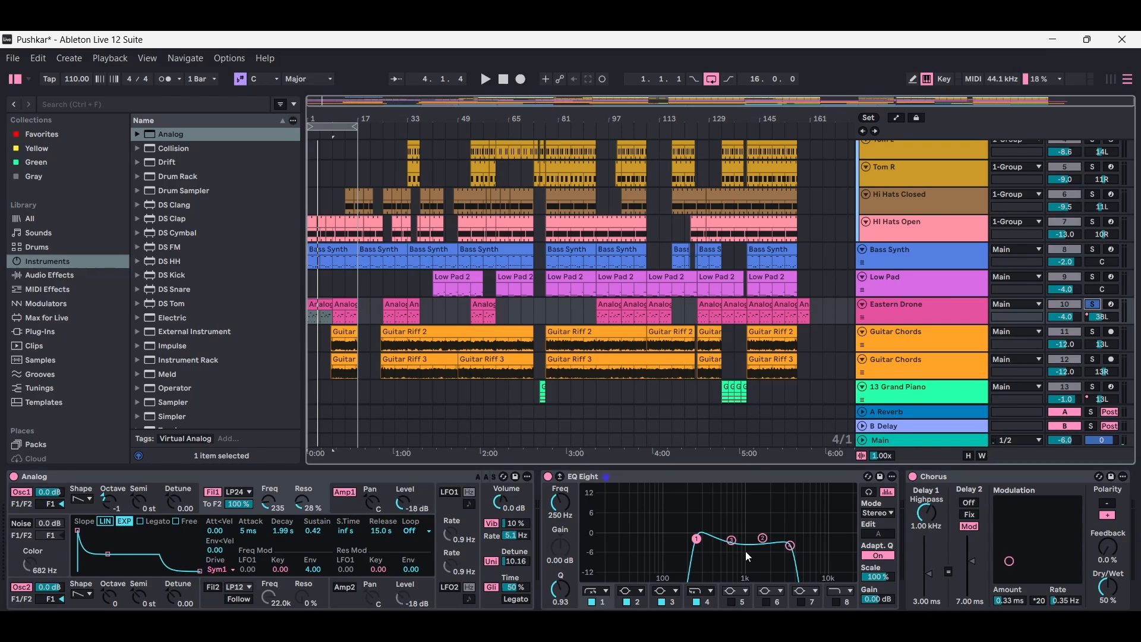
click(483, 81)
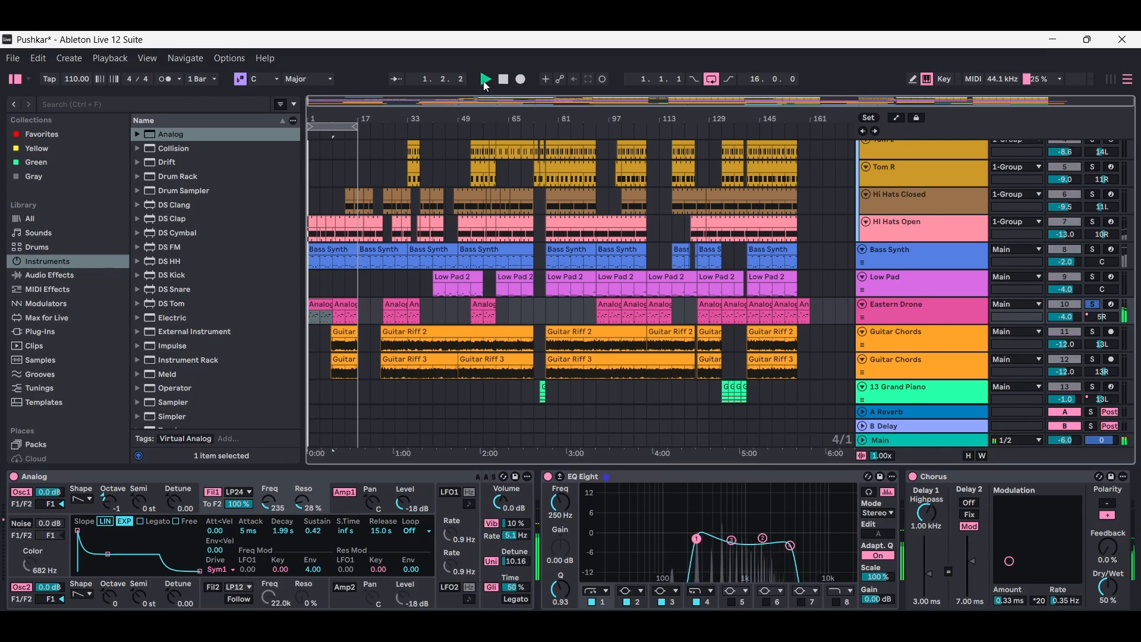
key(space)
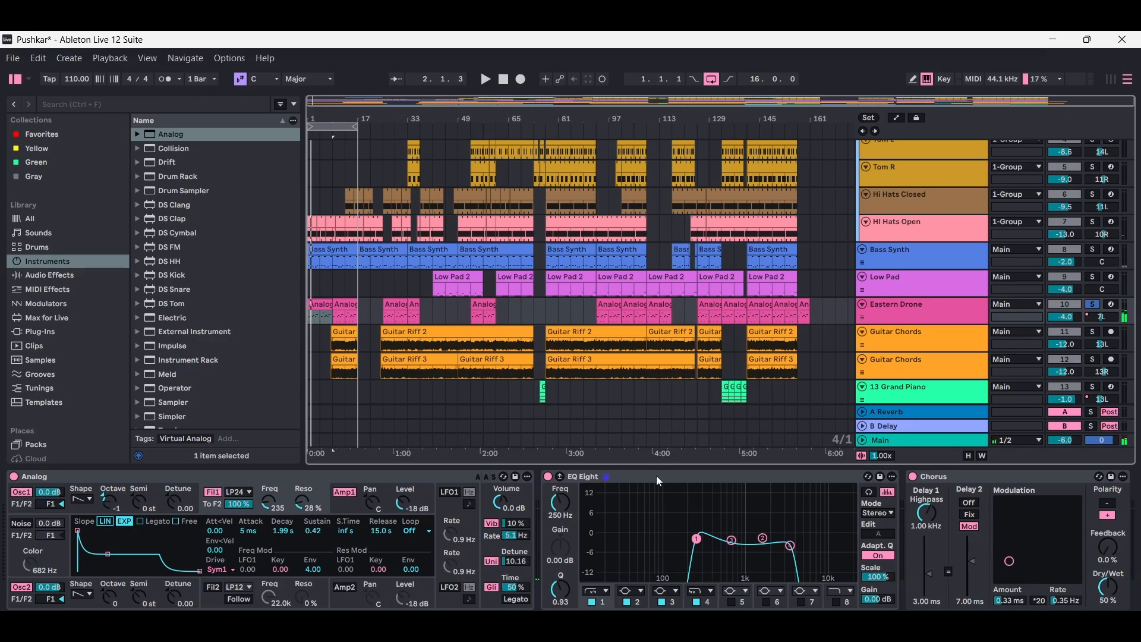
- Set the first EQ Eight band on Eastern Drone to about 1.14 kHz with a Q of 1.77
drag(696, 539, 749, 528)
scroll(937, 608, right, 5)
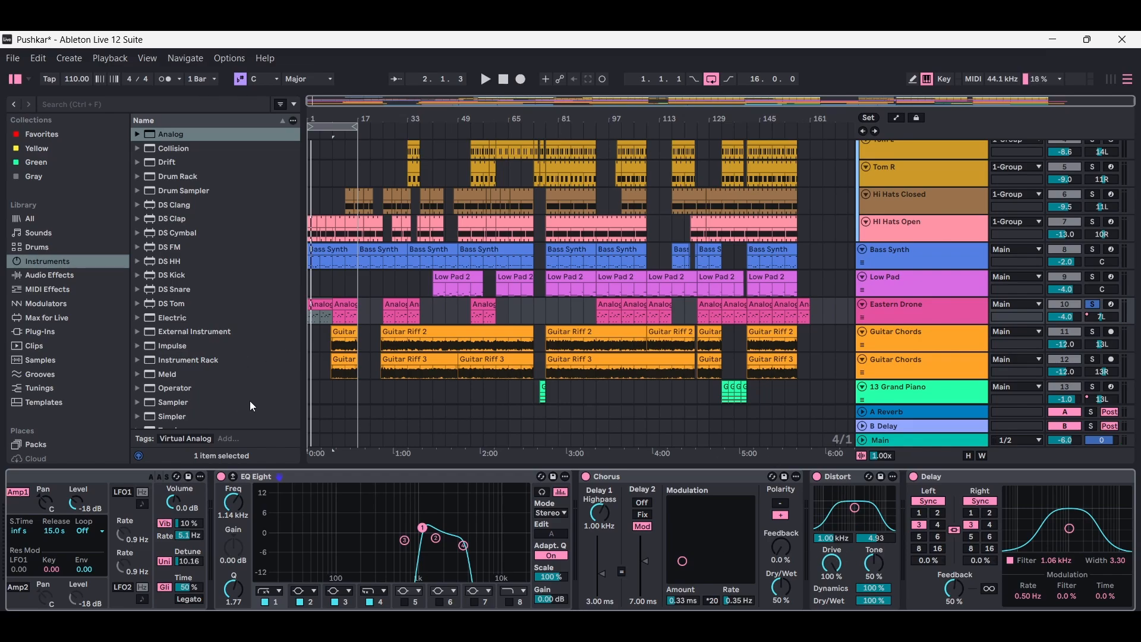
- Show the Overdrive presets among the audio effects and set the track's Distort filter to about 1.06 kHz with a width of 4.40
click(53, 275)
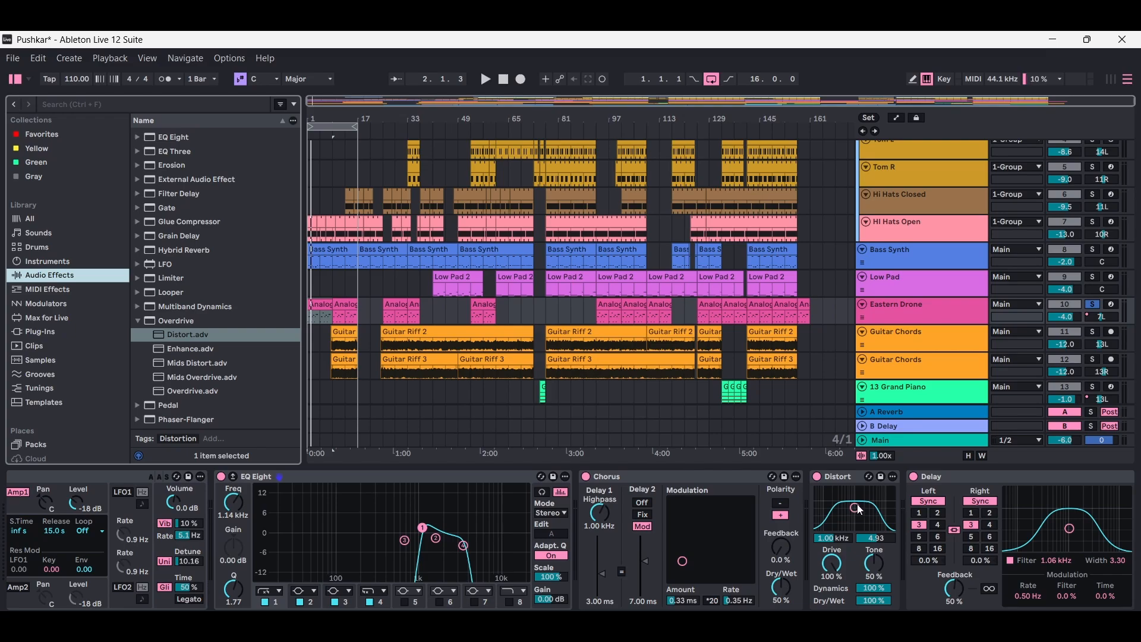
drag(856, 510, 856, 510)
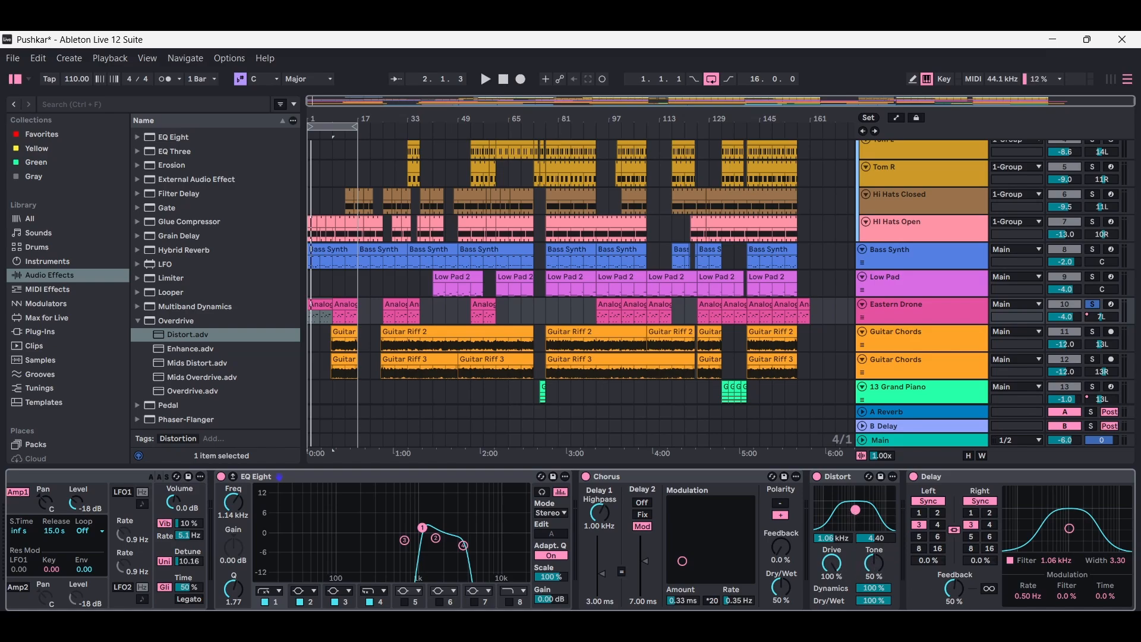
scroll(570, 539, right, 5)
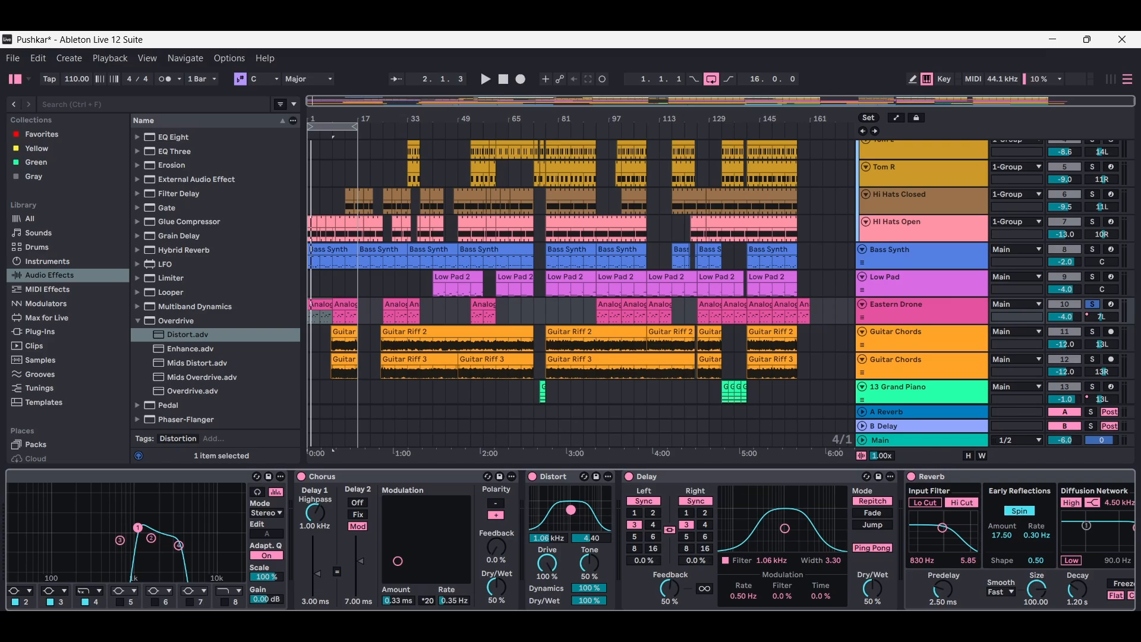
scroll(790, 562, right, 4)
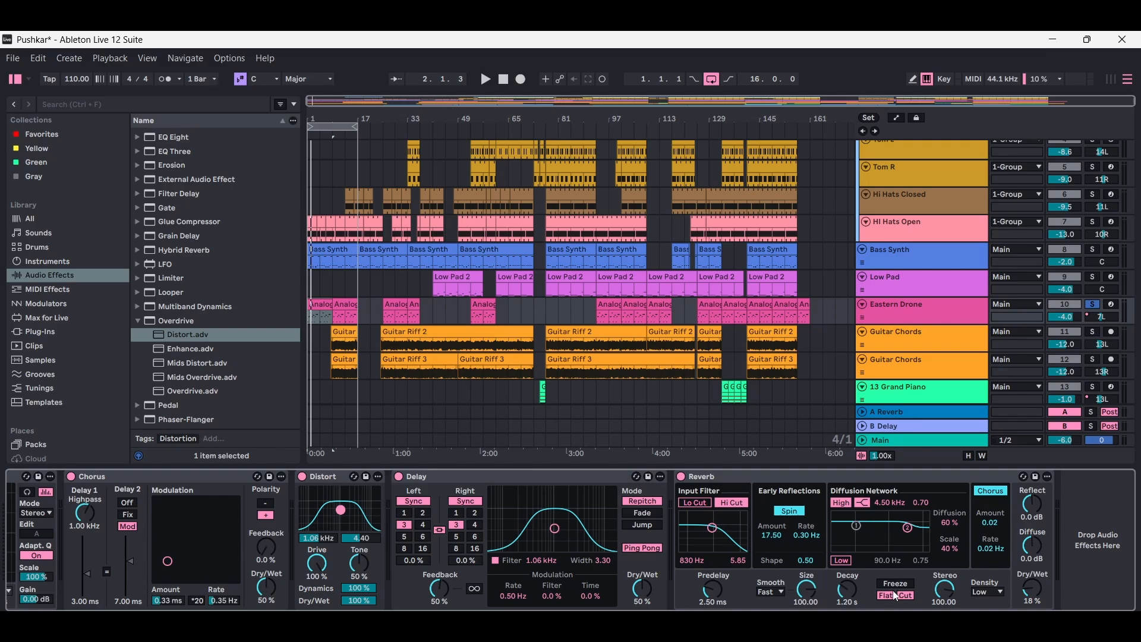
key(ctrl+alt+l)
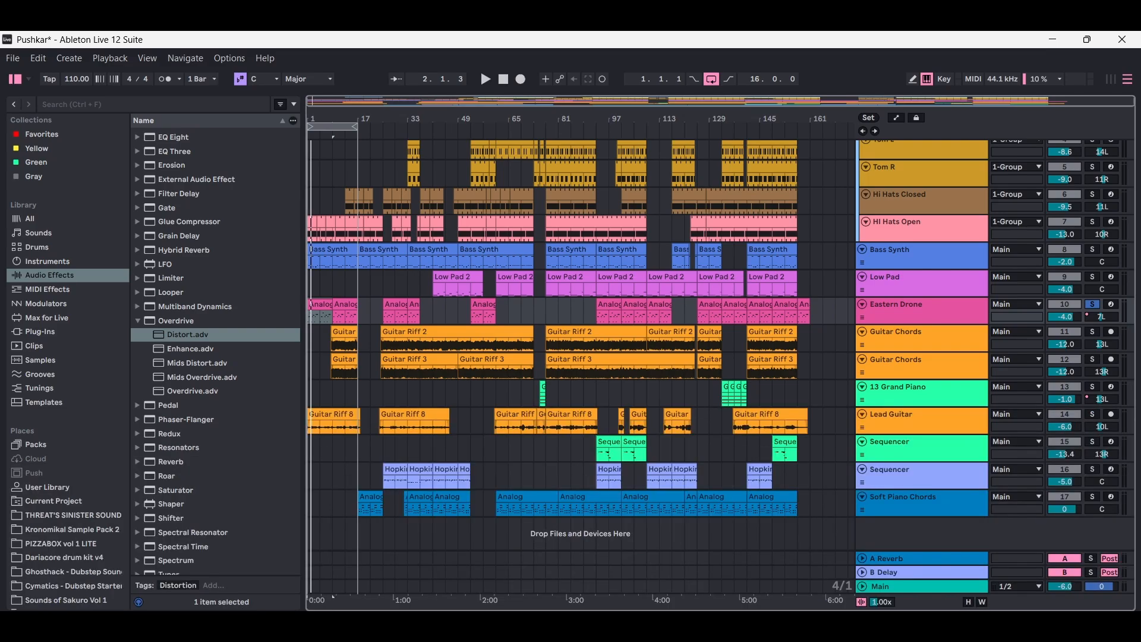